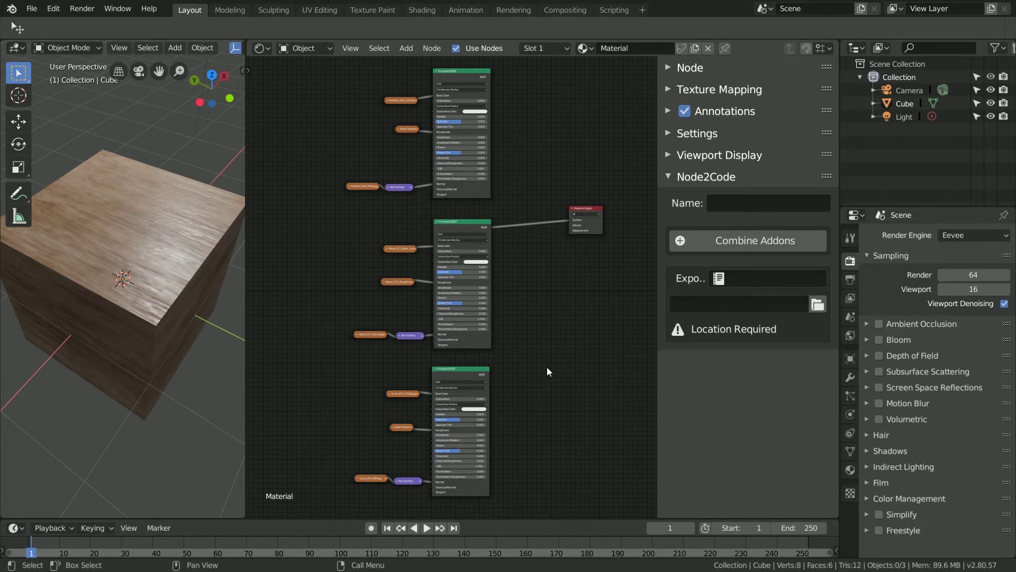
Step: Select the wood node setup, name it 'material 1', and generate its add-on script
{"action": "scroll", "coordinate": [556, 332], "scroll_direction": "up", "scroll_amount": 4}
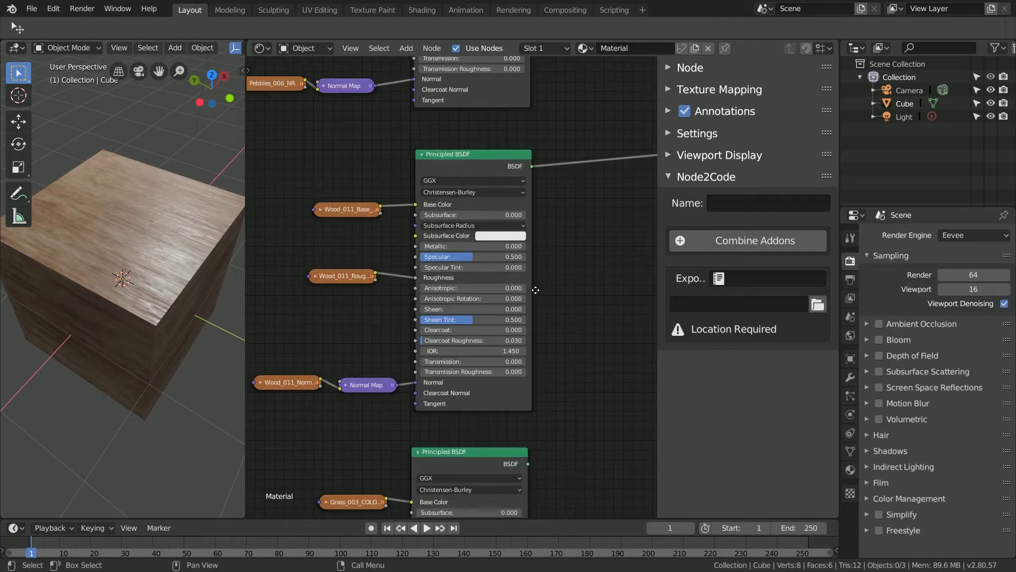
{"action": "middle_click_drag", "start_coordinate": [536, 289], "coordinate": [583, 295]}
{"action": "key", "text": "b"}
{"action": "left_click_drag", "start_coordinate": [317, 157], "coordinate": [556, 406]}
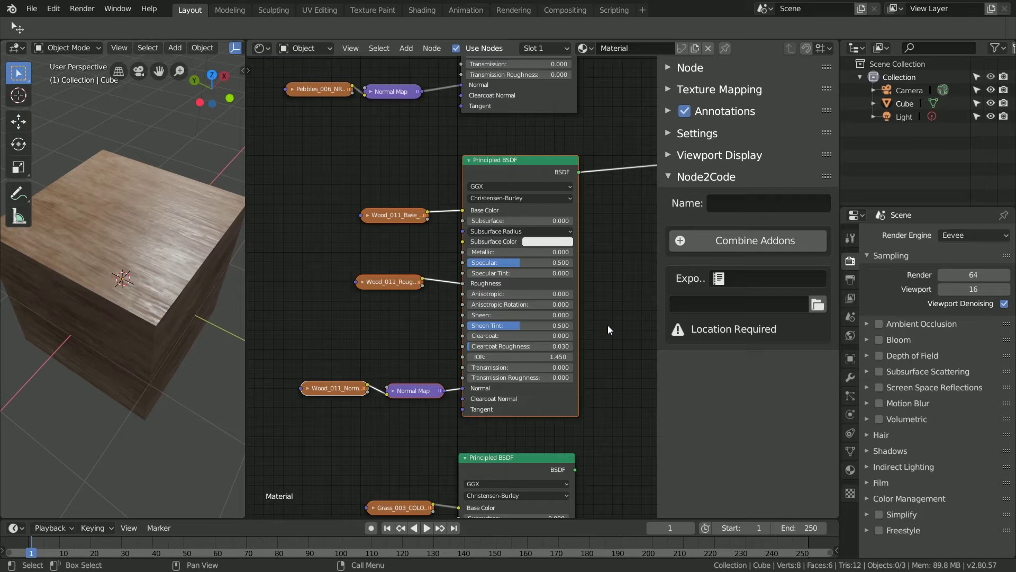
{"action": "left_click", "coordinate": [737, 204]}
{"action": "type", "text": "material1"}
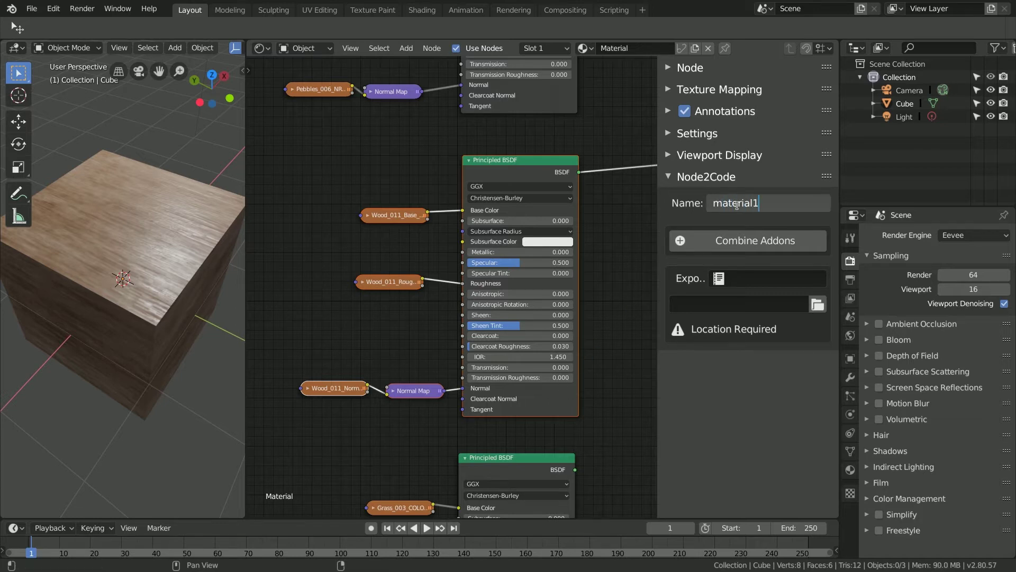
{"action": "key", "text": "Return"}
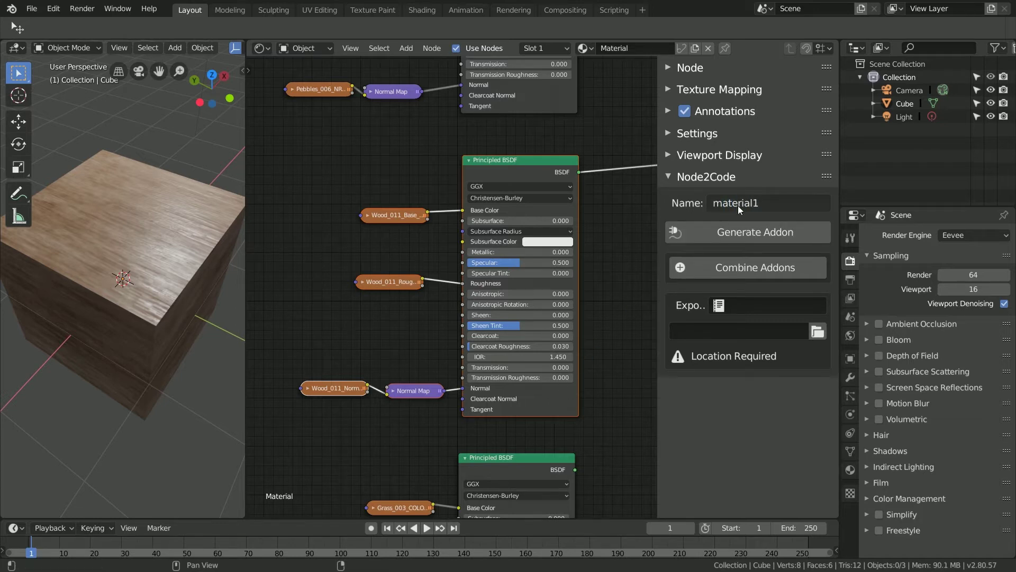
{"action": "left_click", "coordinate": [756, 204]}
{"action": "key", "text": "Return"}
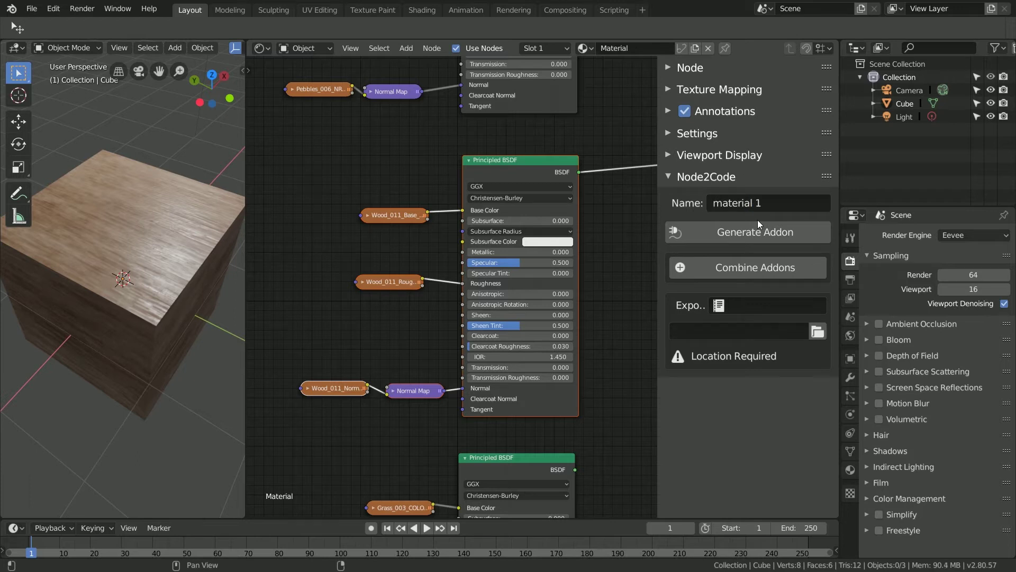
{"action": "left_click", "coordinate": [755, 236]}
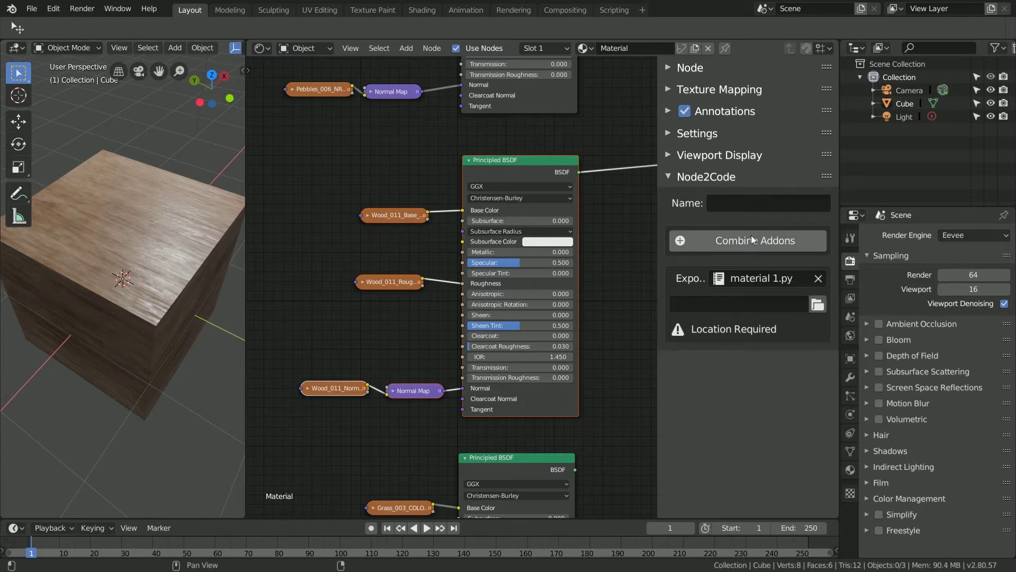
Step: Select the pebbles node setup, name it 'material 2', and generate its add-on script
{"action": "middle_click_drag", "start_coordinate": [424, 117], "coordinate": [435, 363]}
{"action": "key", "text": "b"}
{"action": "left_click_drag", "start_coordinate": [286, 96], "coordinate": [603, 355]}
{"action": "left_click", "coordinate": [760, 204]}
{"action": "type", "text": "material 2"}
{"action": "key", "text": "Return"}
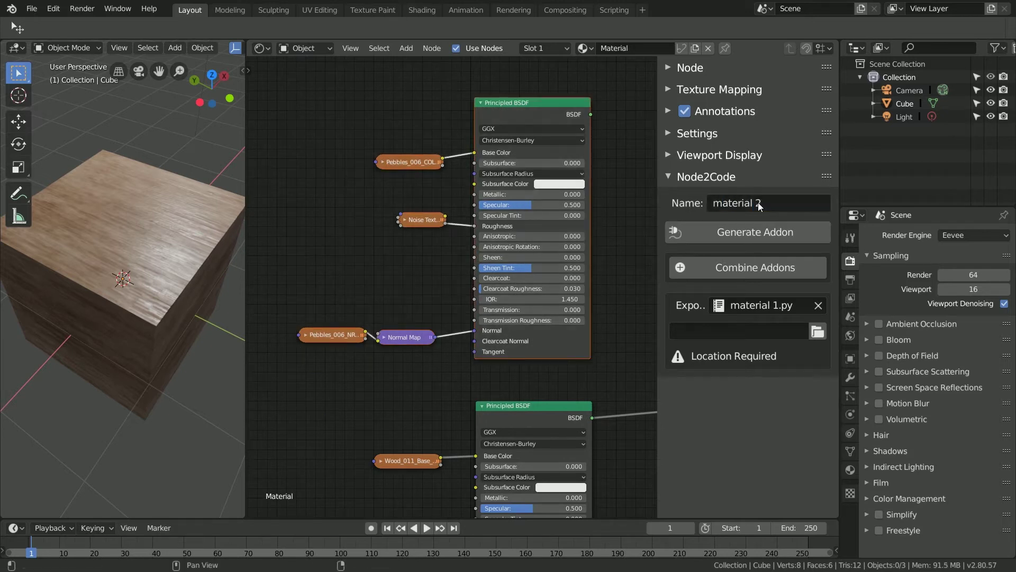
{"action": "left_click", "coordinate": [755, 232]}
Step: Box-select all nodes of the grass setup and begin naming its add-on
{"action": "middle_click_drag", "start_coordinate": [480, 383], "coordinate": [481, 138]}
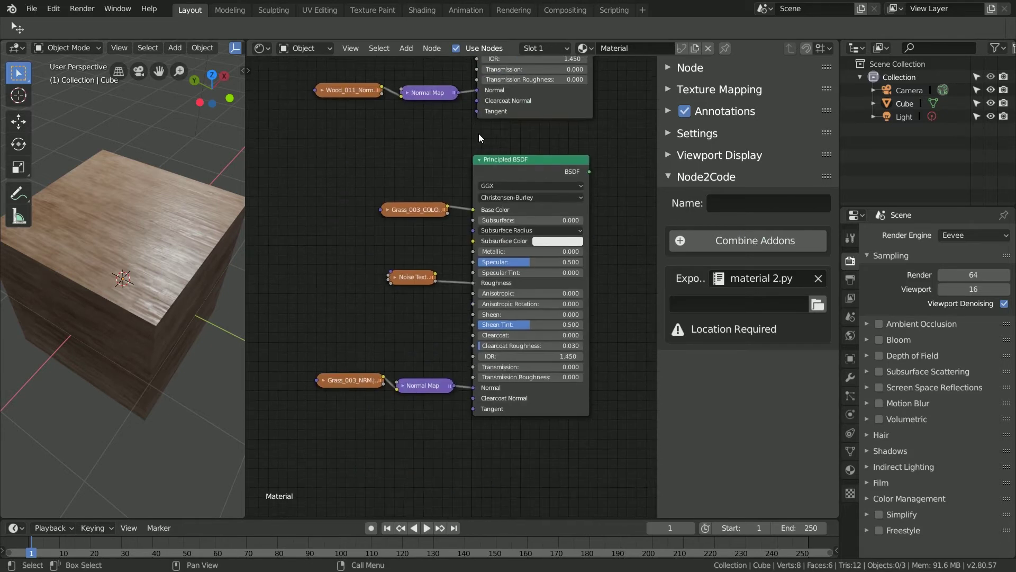
{"action": "key", "text": "b"}
{"action": "left_click_drag", "start_coordinate": [299, 156], "coordinate": [590, 396]}
{"action": "left_click", "coordinate": [726, 203]}
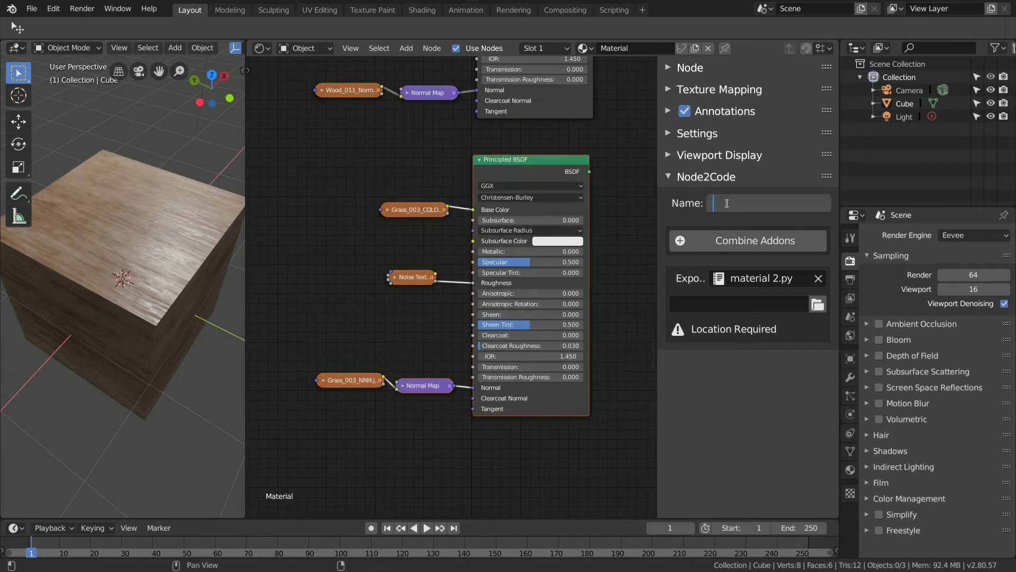
Step: Name the grass setup 'material 3', generate its add-on script, and widen the Node2Code panel
{"action": "type", "text": "material 3"}
{"action": "key", "text": "Return"}
{"action": "left_click", "coordinate": [722, 233]}
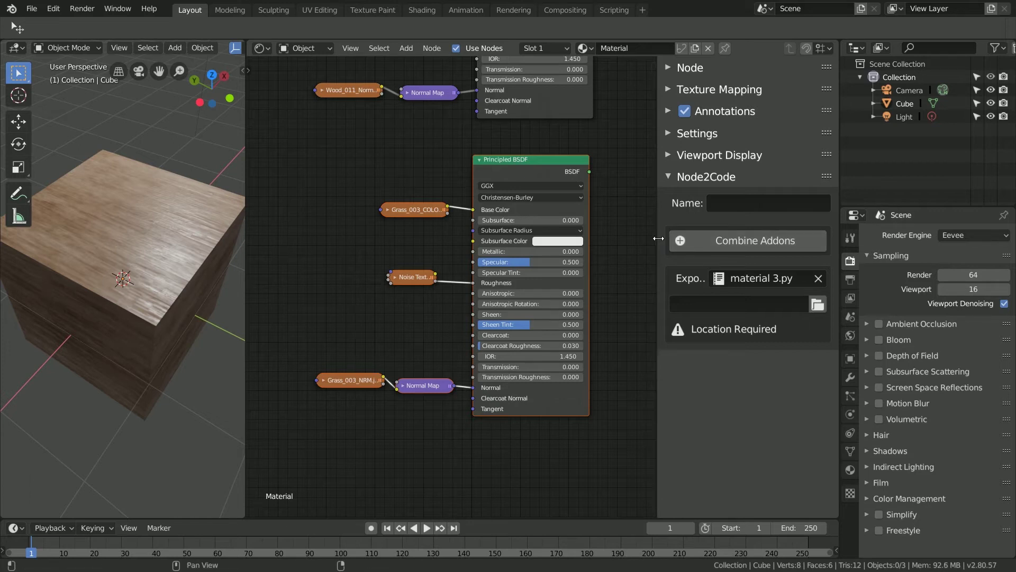
{"action": "left_click_drag", "start_coordinate": [658, 238], "coordinate": [596, 239]}
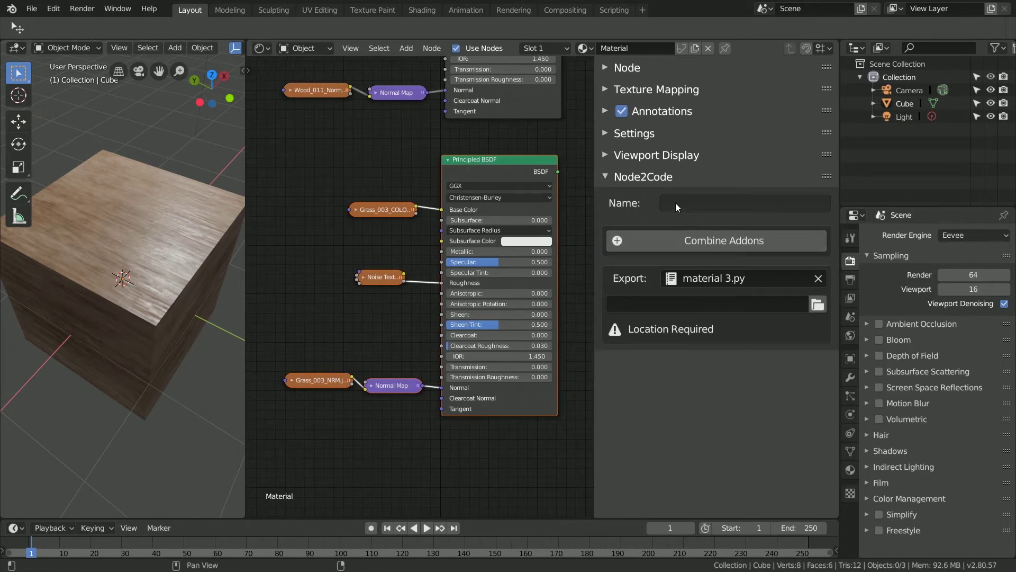
Step: Fill three Combine Addons slots with material 1.py, material 2.py and material 3.py
{"action": "left_click", "coordinate": [671, 241]}
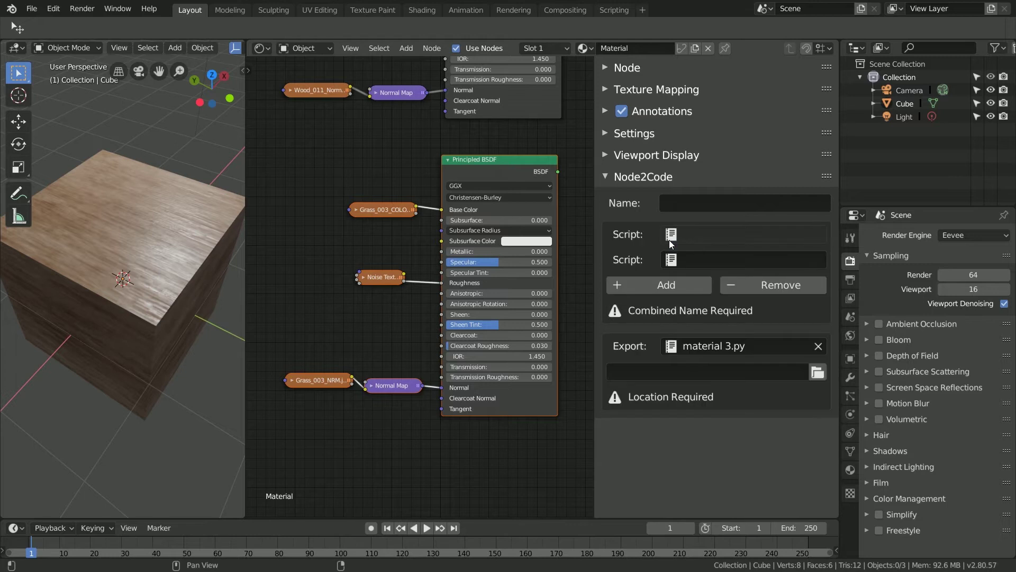
{"action": "left_click", "coordinate": [694, 235]}
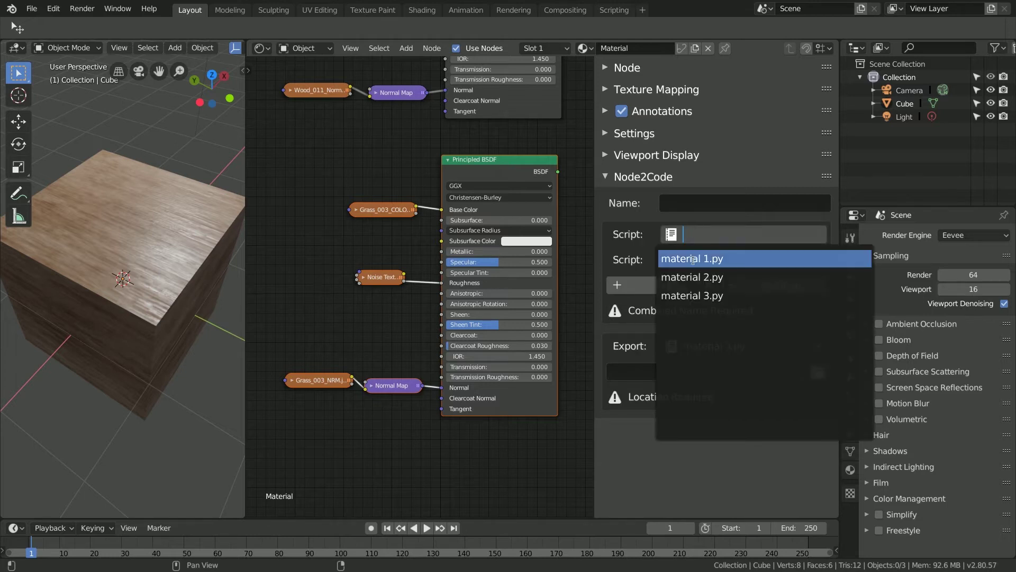
{"action": "left_click", "coordinate": [694, 257]}
{"action": "left_click", "coordinate": [700, 260]}
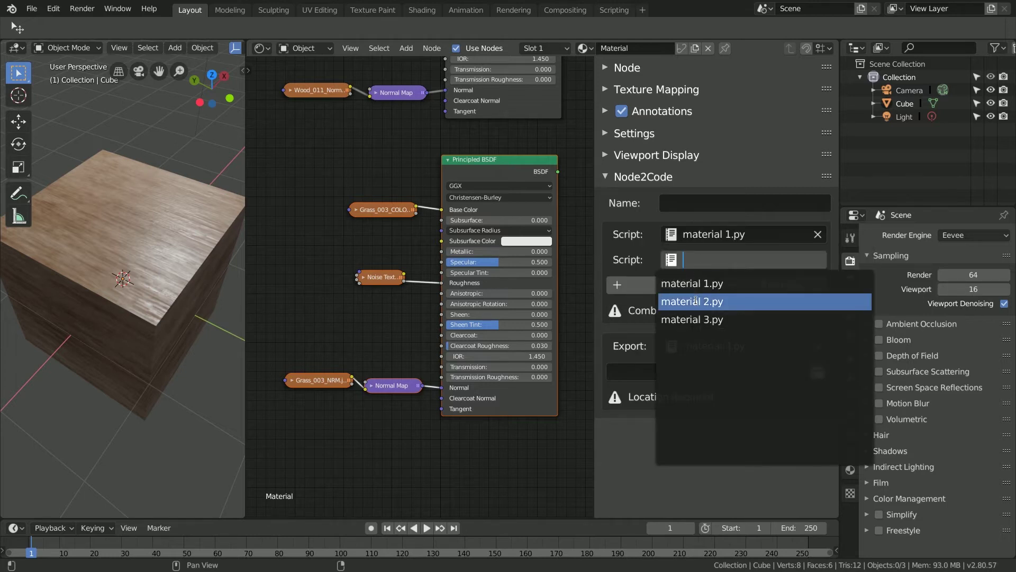
{"action": "left_click", "coordinate": [697, 301]}
{"action": "left_click", "coordinate": [681, 289]}
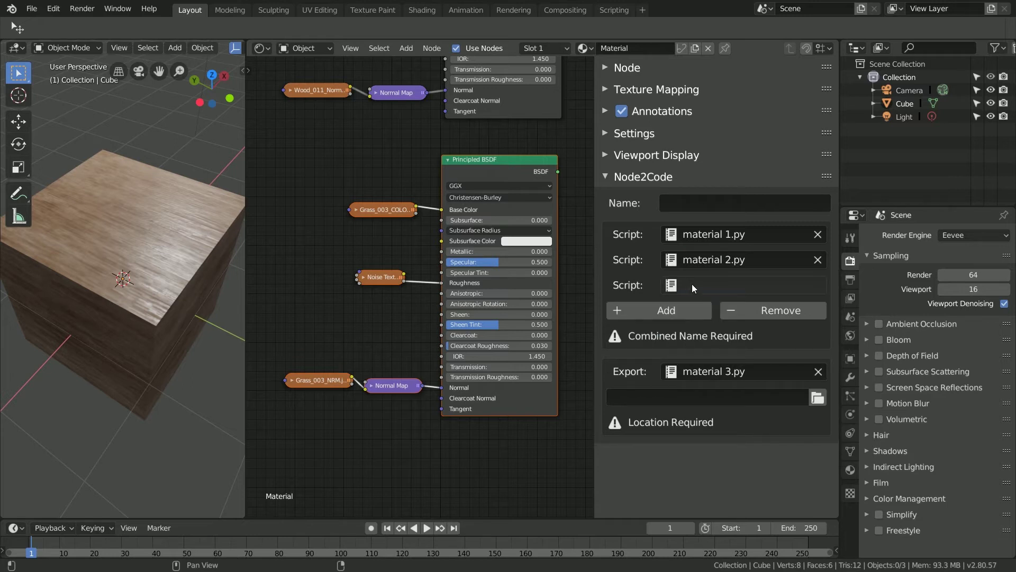
{"action": "left_click", "coordinate": [702, 285]}
{"action": "left_click", "coordinate": [694, 344]}
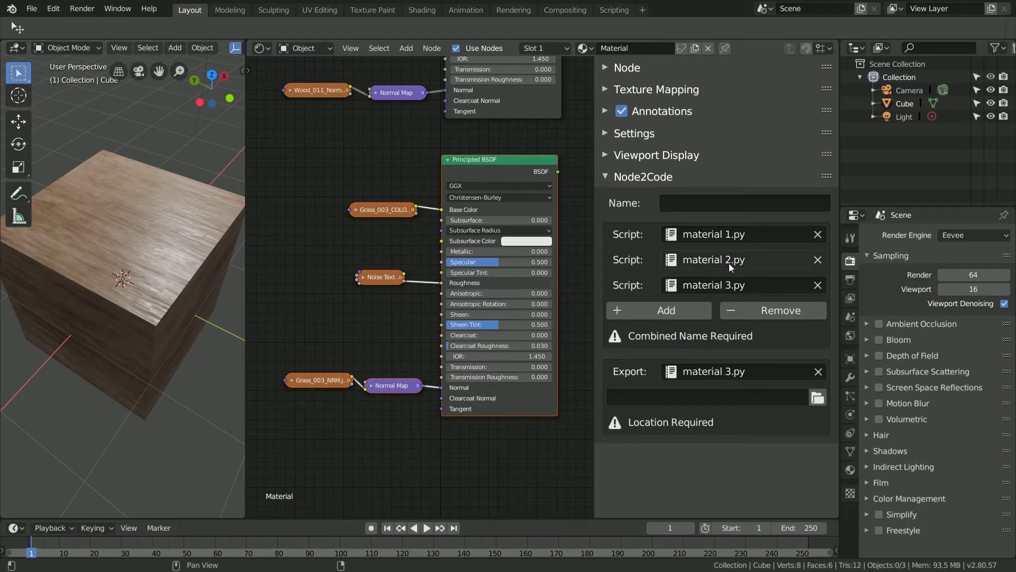
{"action": "left_click", "coordinate": [732, 204]}
Step: Combine the scripts as 'my materials' and export it to the pasted Desktop test folder
{"action": "type", "text": "m"}
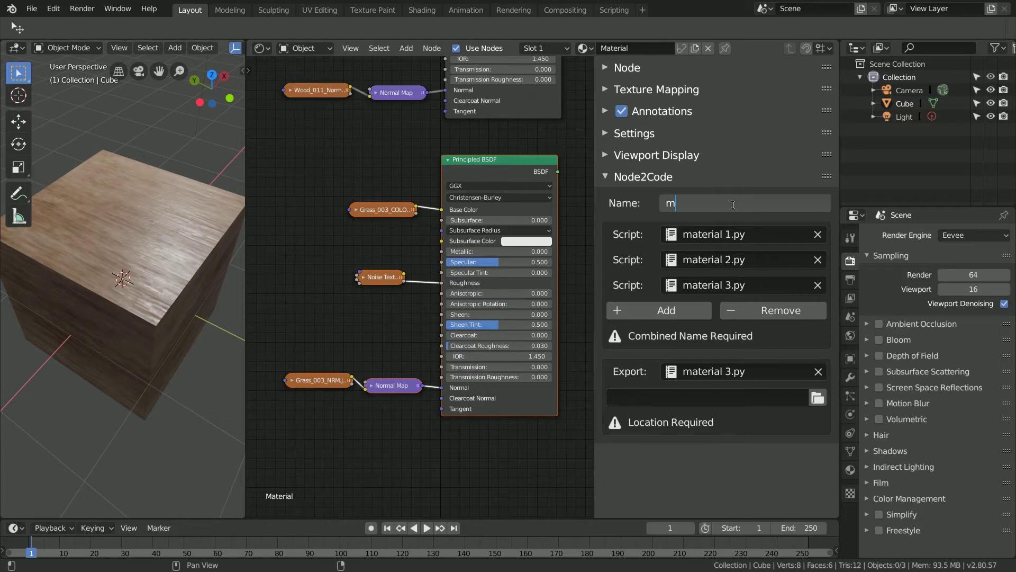
{"action": "type", "text": "y materials"}
{"action": "key", "text": "Return"}
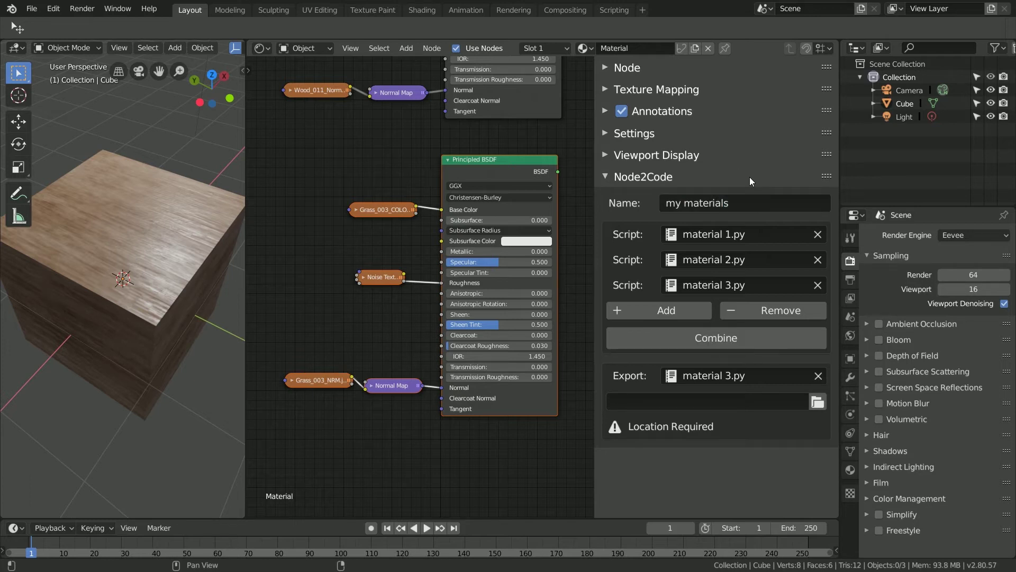
{"action": "left_click", "coordinate": [704, 338]}
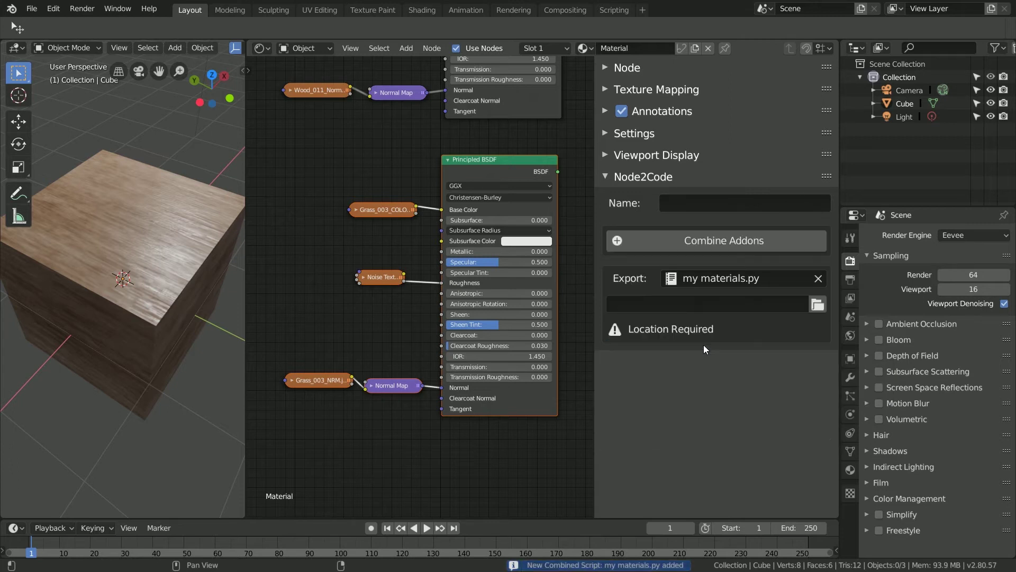
{"action": "type", "text": "C:\\Users\\Tim\\Desktop\\test\\mytest\\"}
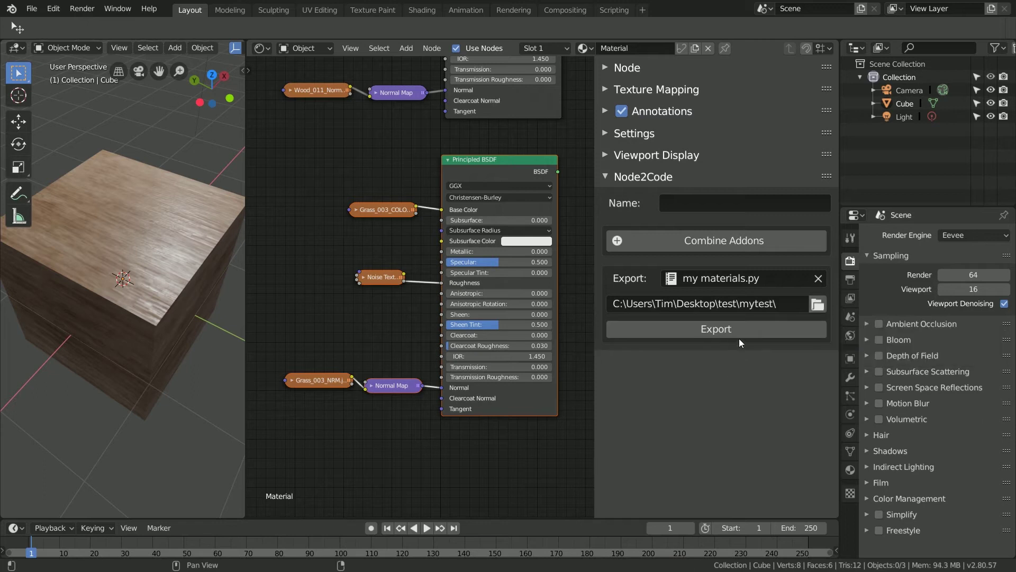
{"action": "left_click", "coordinate": [739, 331]}
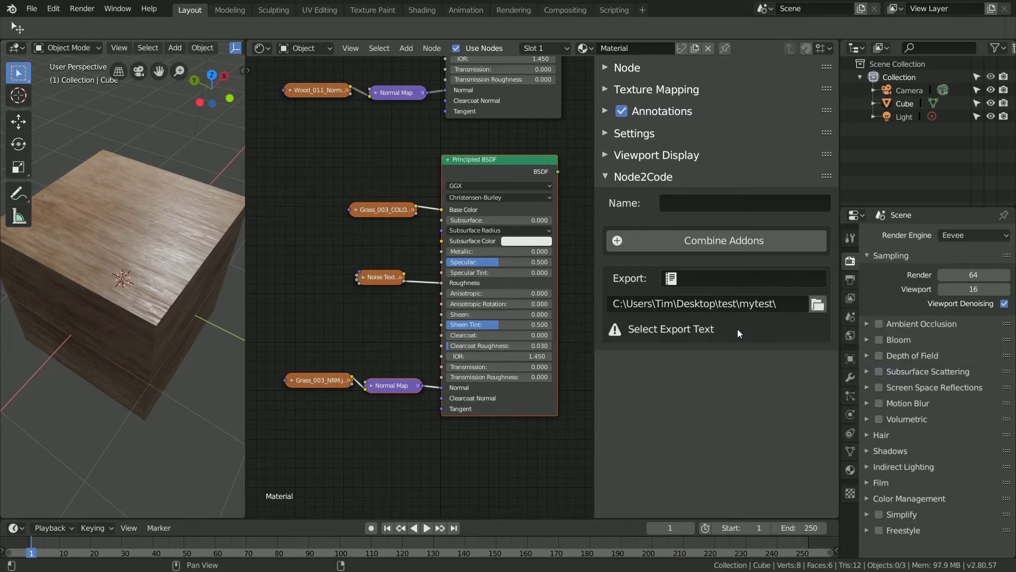
Step: Install my materials.zip as an add-on from the Preferences Add-ons section
{"action": "left_click", "coordinate": [53, 10]}
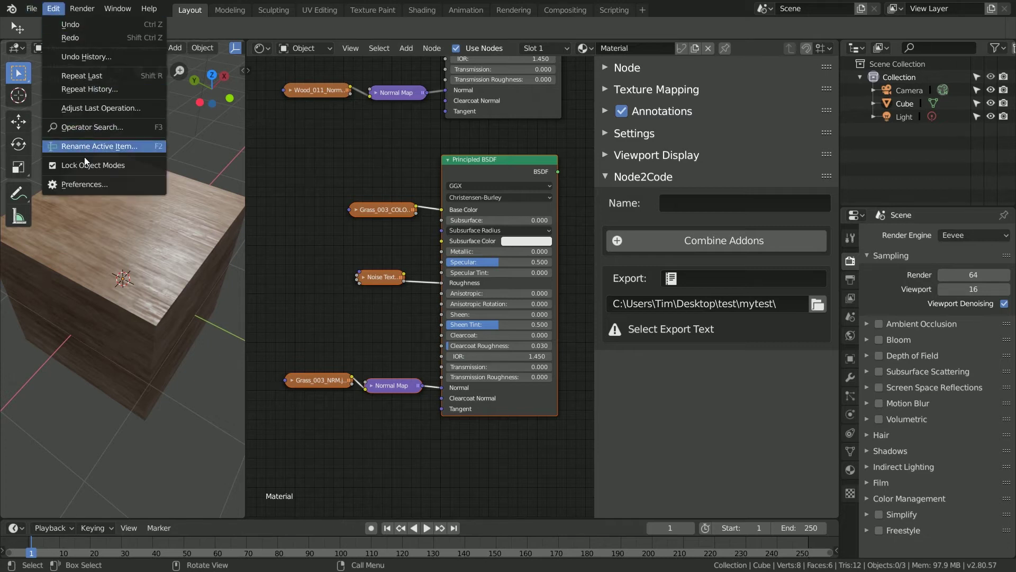
{"action": "left_click", "coordinate": [85, 186]}
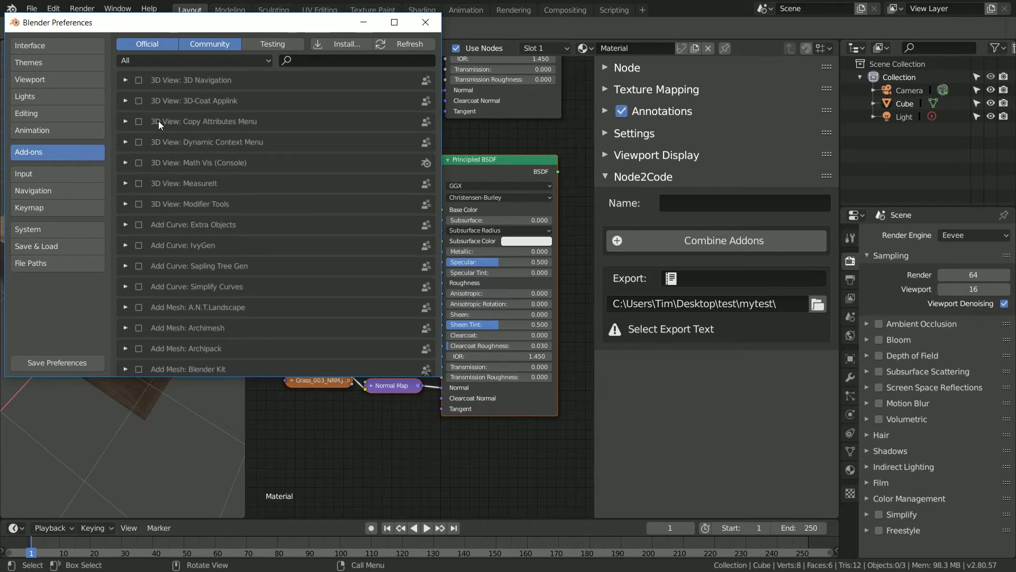
{"action": "left_click", "coordinate": [320, 47]}
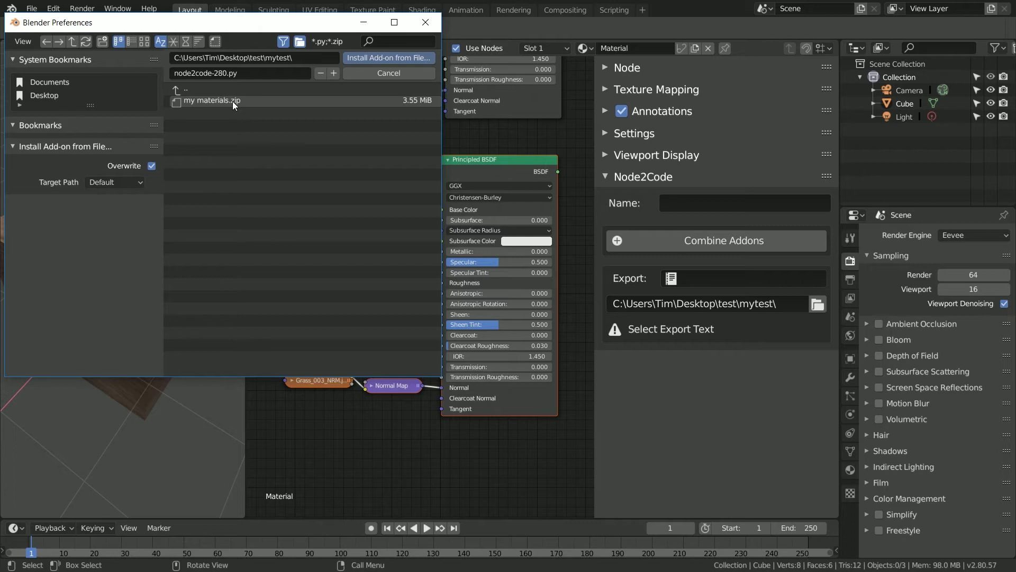
{"action": "left_click", "coordinate": [268, 102]}
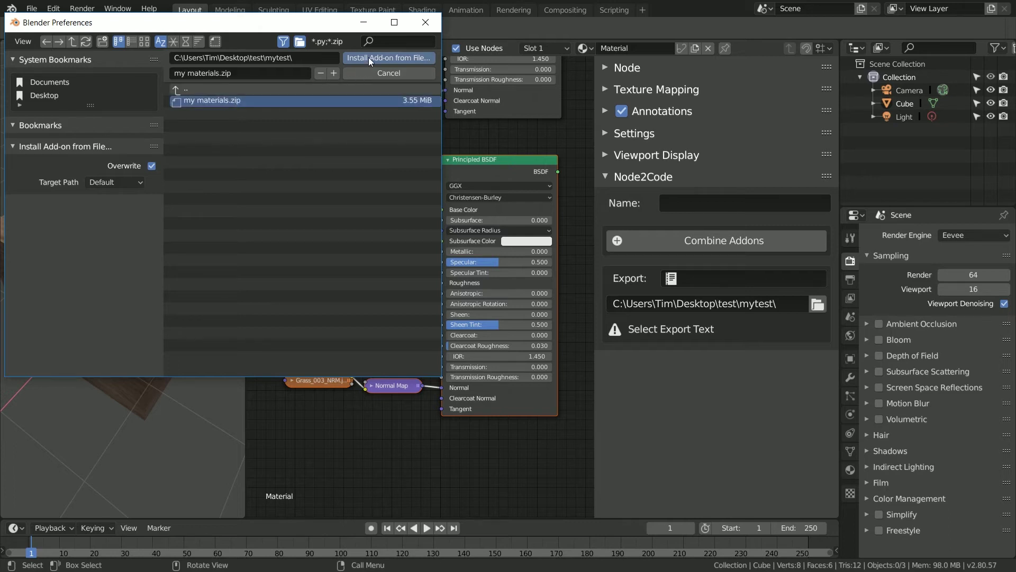
{"action": "left_click", "coordinate": [370, 58]}
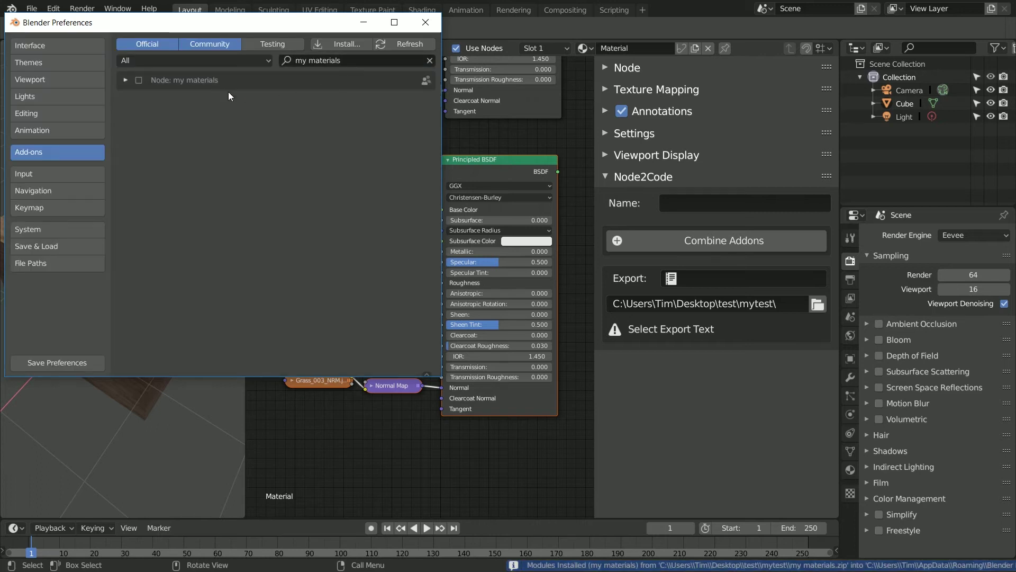
Step: Enable the my materials add-on, save preferences, and close the Preferences window
{"action": "left_click", "coordinate": [126, 80]}
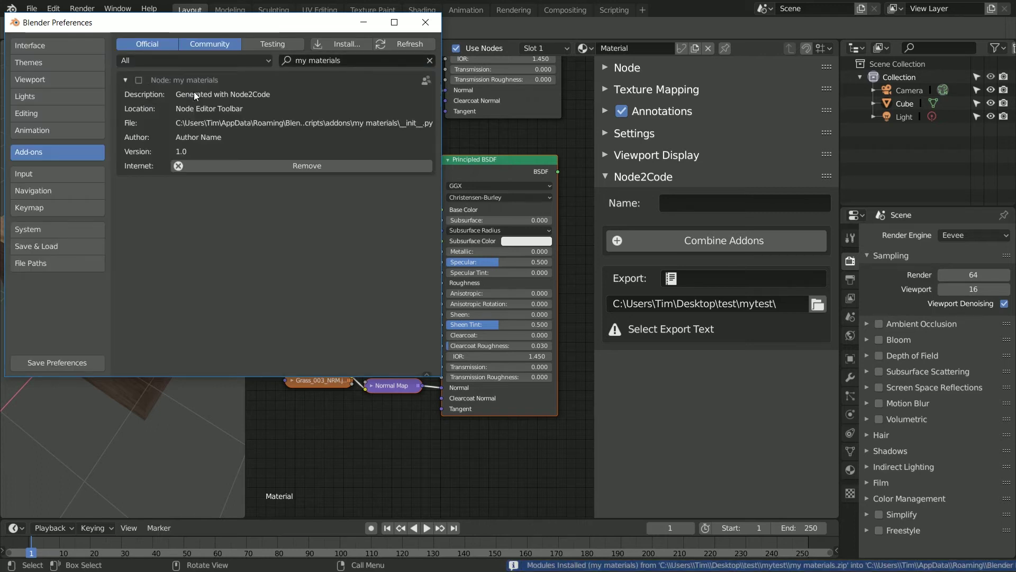
{"action": "left_click", "coordinate": [140, 80]}
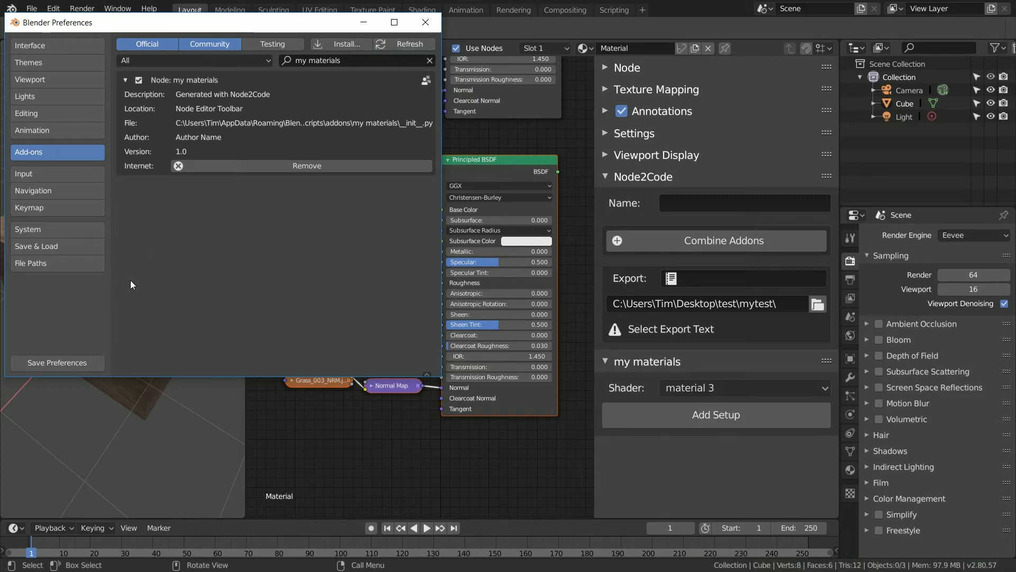
{"action": "left_click", "coordinate": [81, 364]}
{"action": "left_click", "coordinate": [426, 22]}
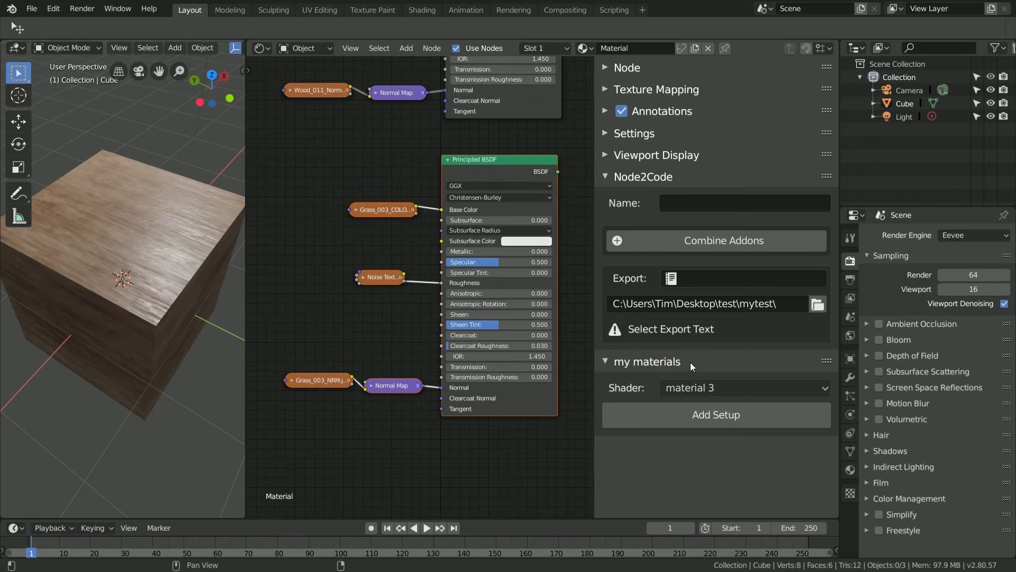
Step: Start a new General file and give the cube a new material
{"action": "left_click", "coordinate": [32, 8]}
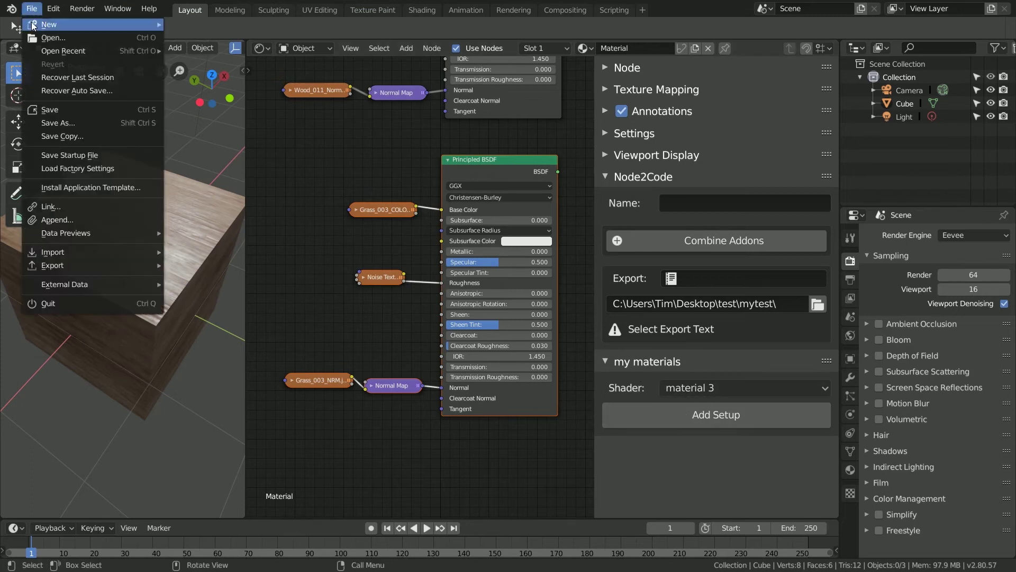
{"action": "mouse_move", "coordinate": [36, 27]}
{"action": "left_click", "coordinate": [196, 24]}
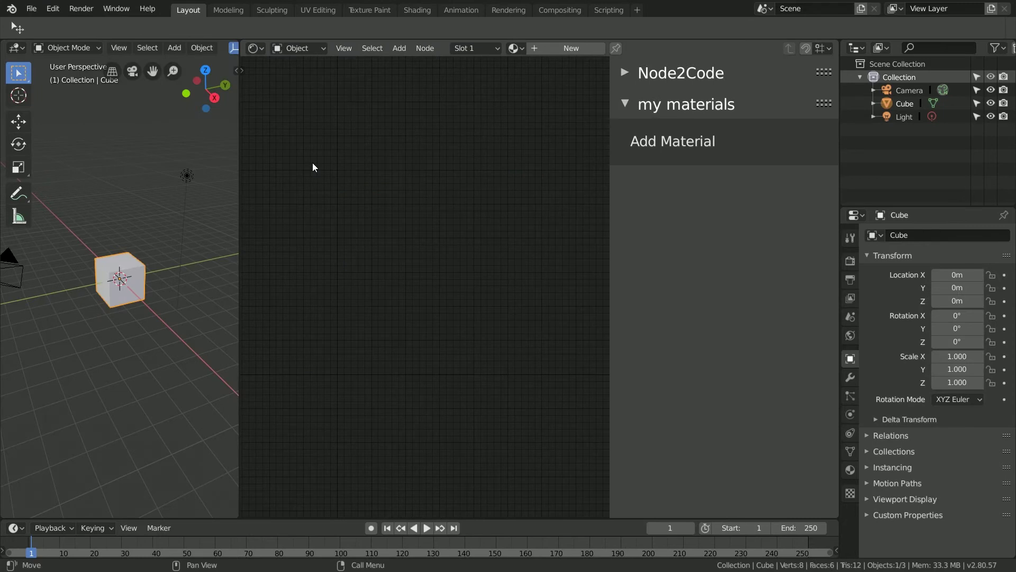
{"action": "left_click", "coordinate": [549, 50]}
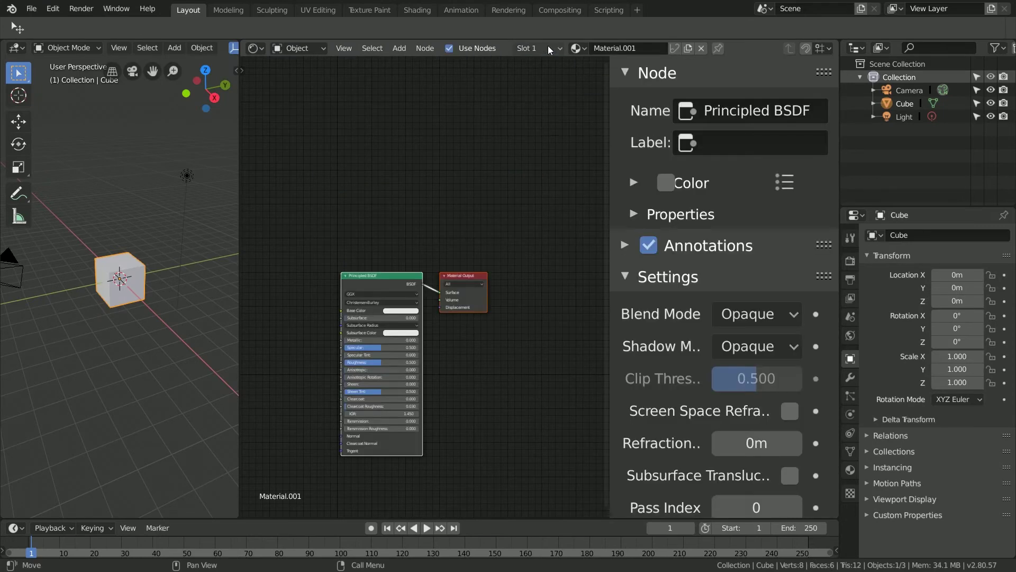
Step: Collapse the sidebar's node and material sections and move the BSDF and Output nodes up
{"action": "left_click", "coordinate": [624, 74]}
{"action": "left_click", "coordinate": [625, 135]}
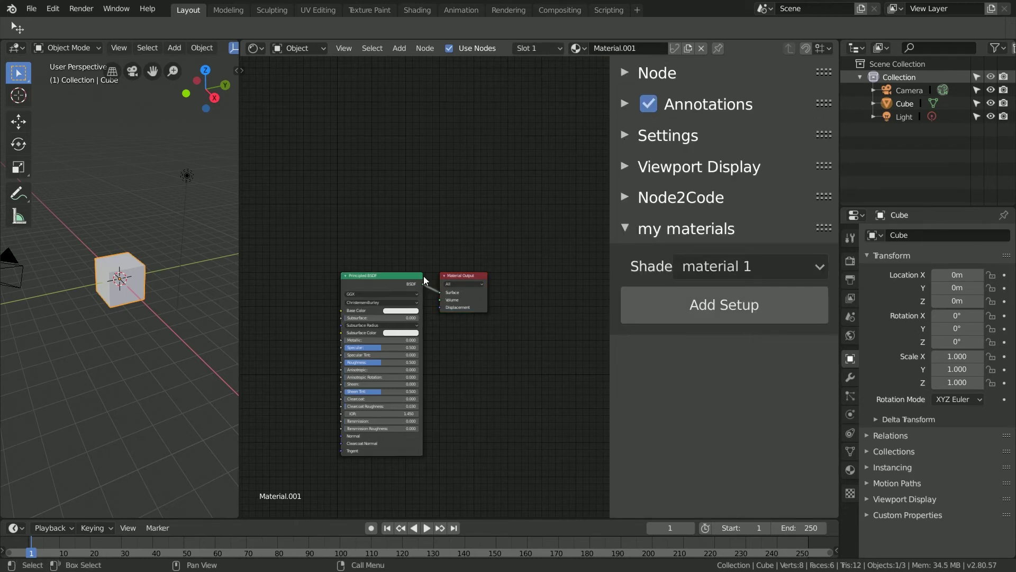
{"action": "left_click_drag", "start_coordinate": [391, 282], "coordinate": [348, 113]}
{"action": "left_click_drag", "start_coordinate": [460, 296], "coordinate": [476, 144]}
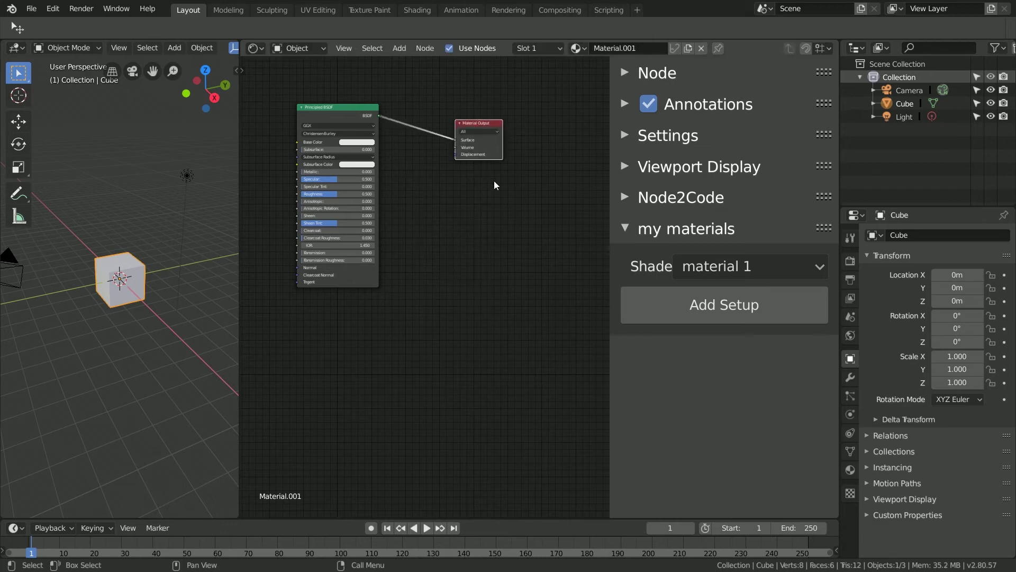
Step: Add the material 1 wood node setup from the my materials panel
{"action": "left_click", "coordinate": [721, 274]}
{"action": "left_click", "coordinate": [715, 309]}
{"action": "left_click", "coordinate": [714, 309]}
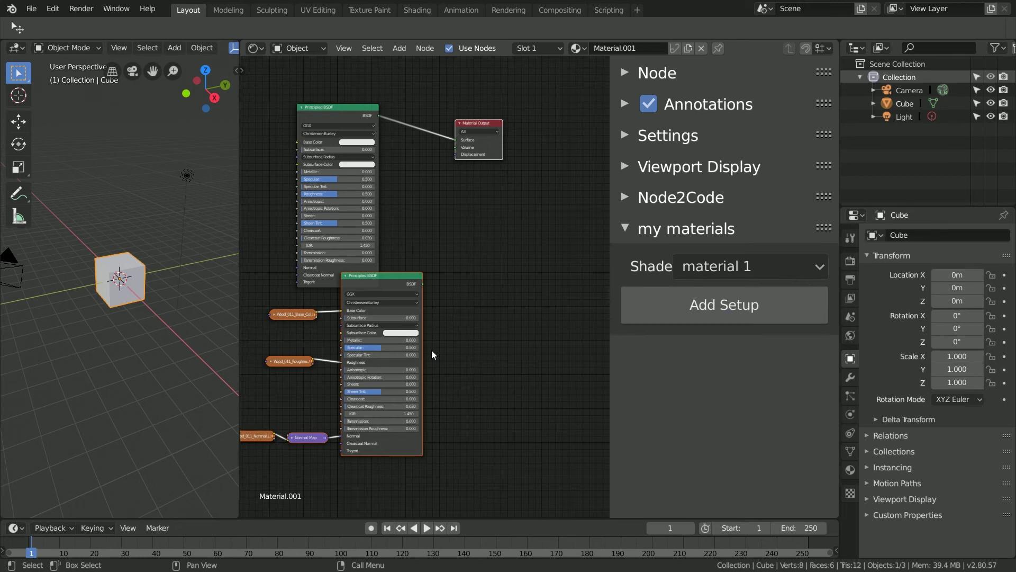
{"action": "middle_click_drag", "start_coordinate": [433, 353], "coordinate": [442, 233]}
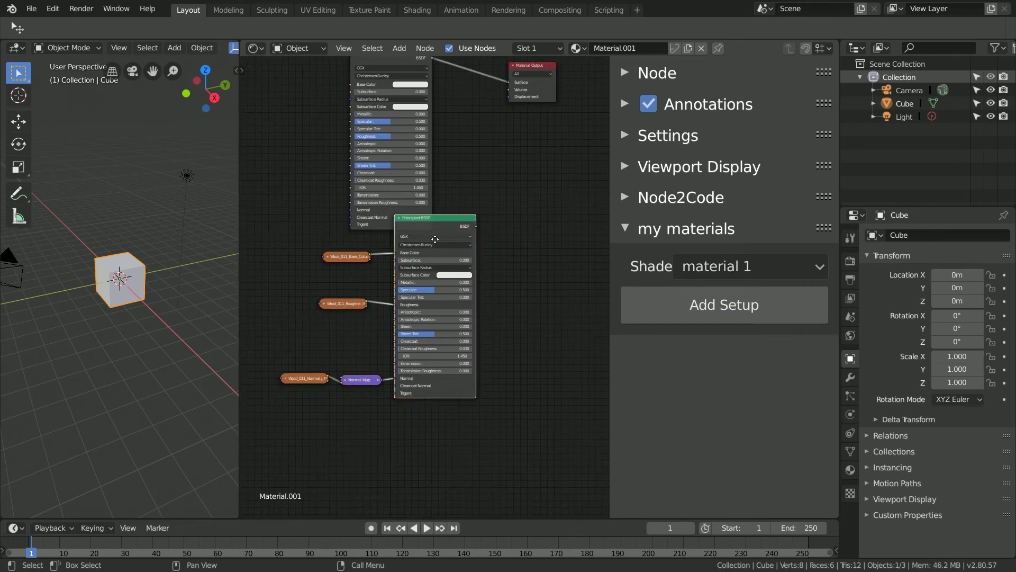
Step: Link the wood BSDF to Material Output and view the cube in Material Preview
{"action": "left_click_drag", "start_coordinate": [473, 238], "coordinate": [510, 89]}
{"action": "key", "text": "z"}
{"action": "left_click", "coordinate": [125, 239]}
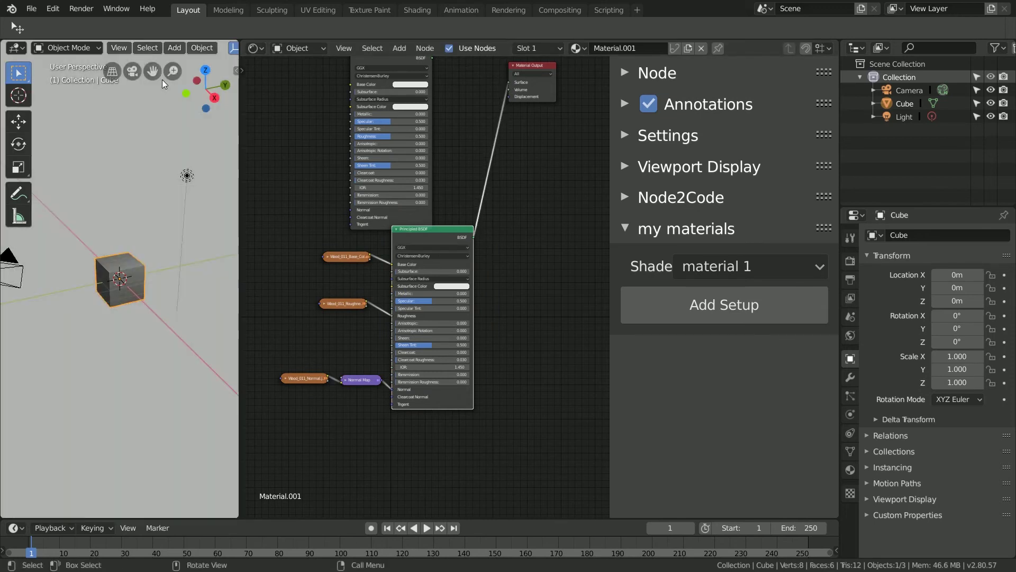
{"action": "middle_click_drag", "start_coordinate": [124, 238], "coordinate": [32, 298]}
{"action": "scroll", "coordinate": [175, 283], "scroll_direction": "up", "scroll_amount": 7}
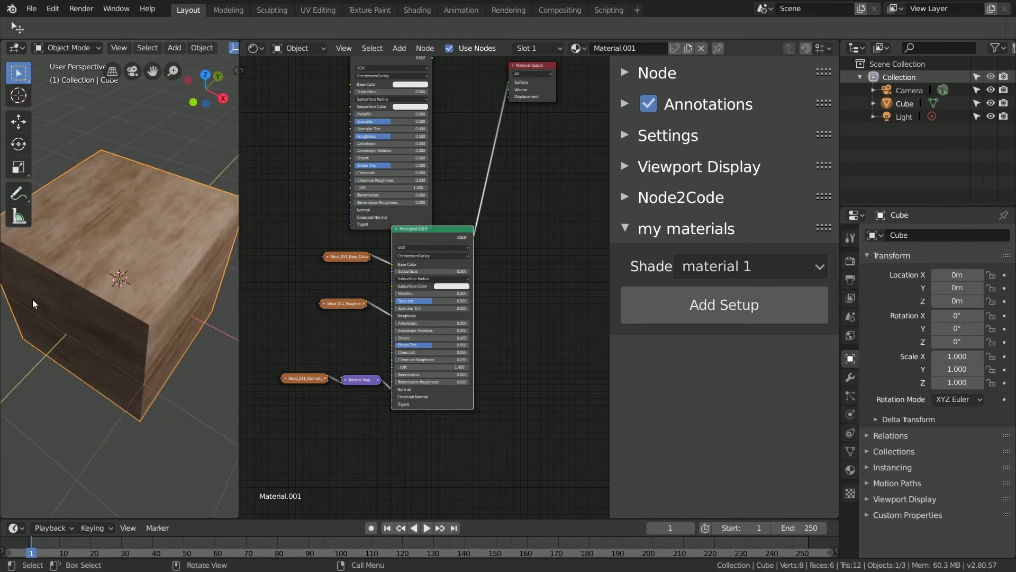
{"action": "scroll", "coordinate": [469, 225], "scroll_direction": "down", "scroll_amount": 2}
{"action": "scroll", "coordinate": [473, 230], "scroll_direction": "up", "scroll_amount": 1}
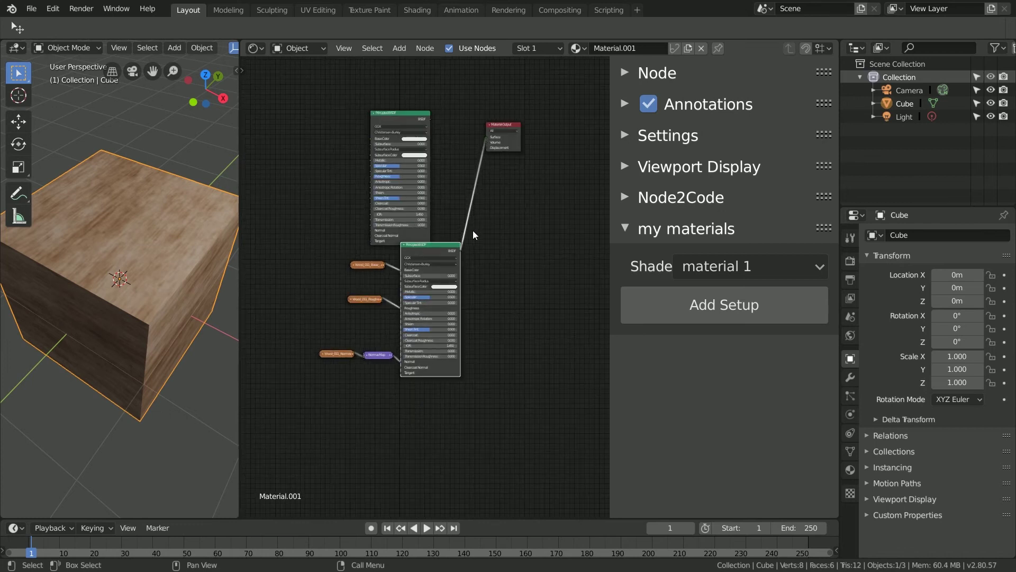
Step: Unlink the wood BSDF, add the material 2 and 3 setups, and link the grass BSDF to the output
{"action": "mouse_move", "coordinate": [467, 205]}
{"action": "right_mouse_down", "text": "ctrl"}
{"action": "mouse_move", "coordinate": [483, 200]}
{"action": "mouse_move", "coordinate": [487, 213]}
{"action": "right_mouse_up", "text": "ctrl"}
{"action": "left_click", "coordinate": [751, 266]}
{"action": "left_click", "coordinate": [720, 296]}
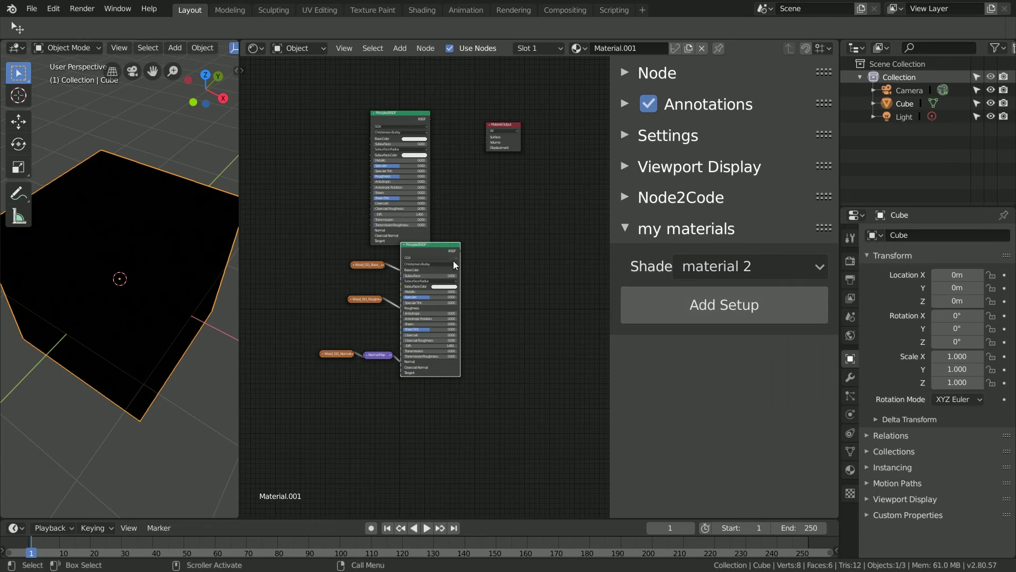
{"action": "left_click", "coordinate": [688, 305]}
{"action": "left_click", "coordinate": [752, 267]}
{"action": "left_click", "coordinate": [710, 354]}
{"action": "left_click", "coordinate": [627, 306]}
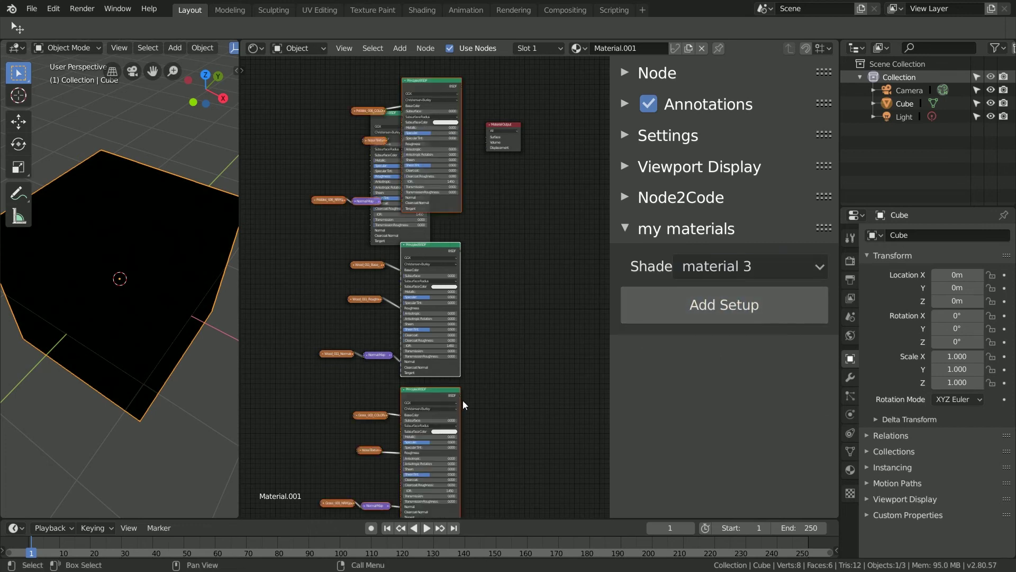
{"action": "left_click_drag", "start_coordinate": [459, 395], "coordinate": [492, 139]}
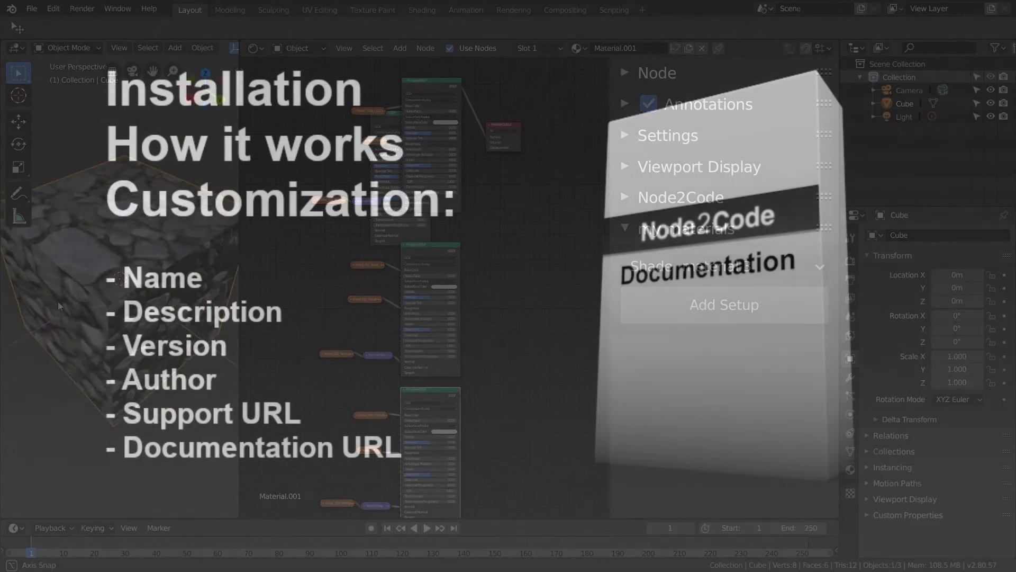